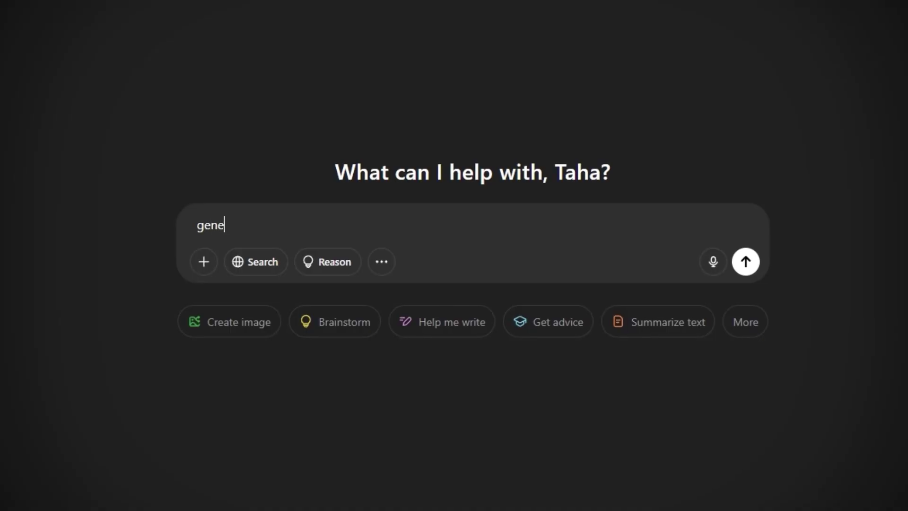
Send a prompt for a retro 70s toothpaste-commercial image of a dog with human teeth.
text(rate a product)
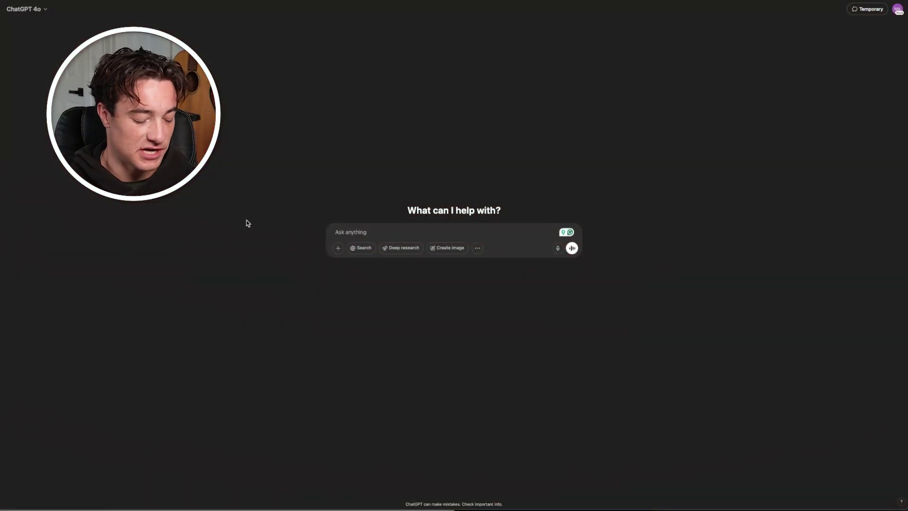
text(Generate an image of a dog with human)
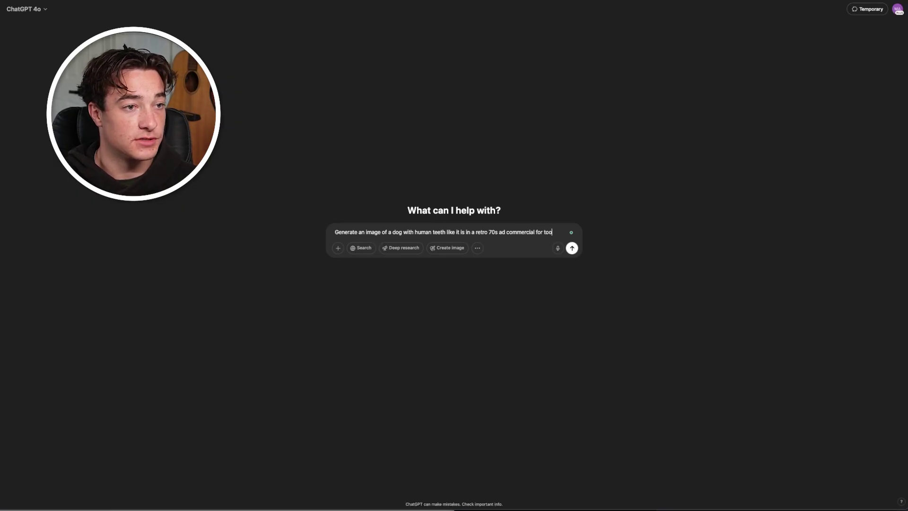
text(te)
key(Return)
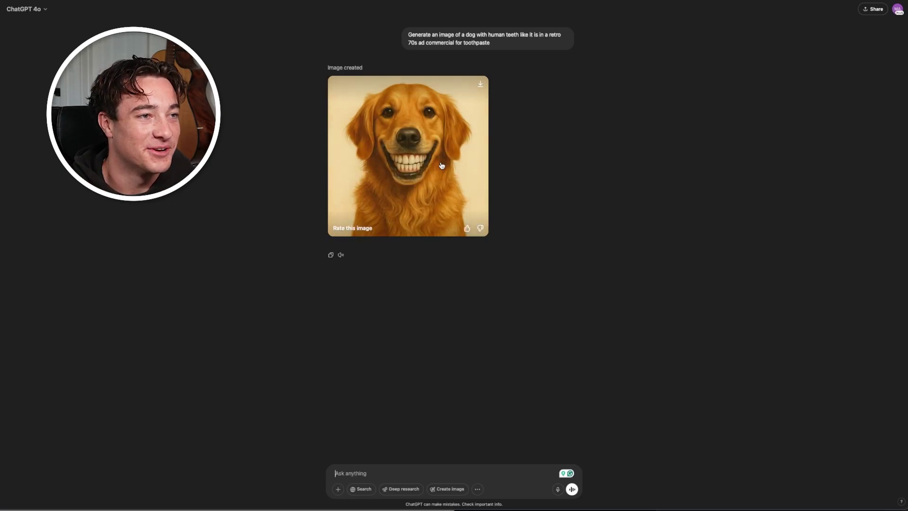
View the generated golden retriever image at full size.
click(440, 175)
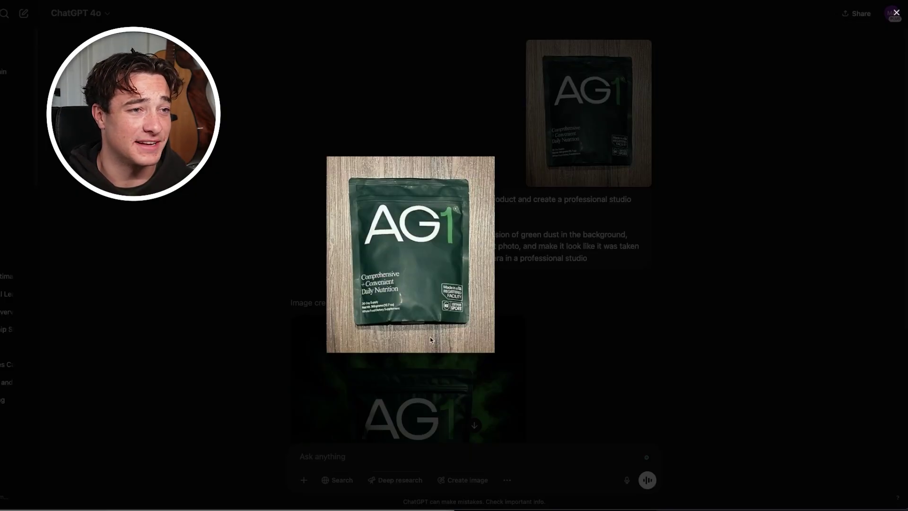
Close the enlarged pouch photo and highlight the studio-photo prompt's first sentence.
click(566, 295)
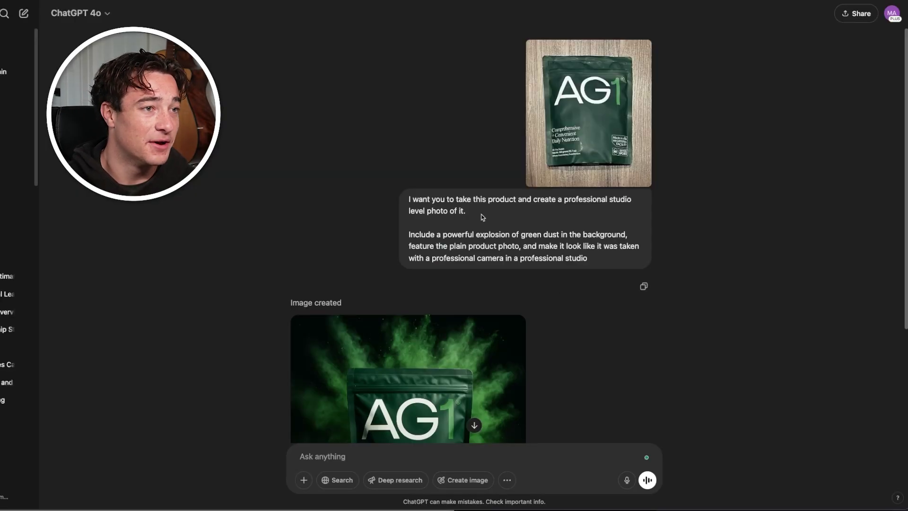
drag(482, 215, 405, 193)
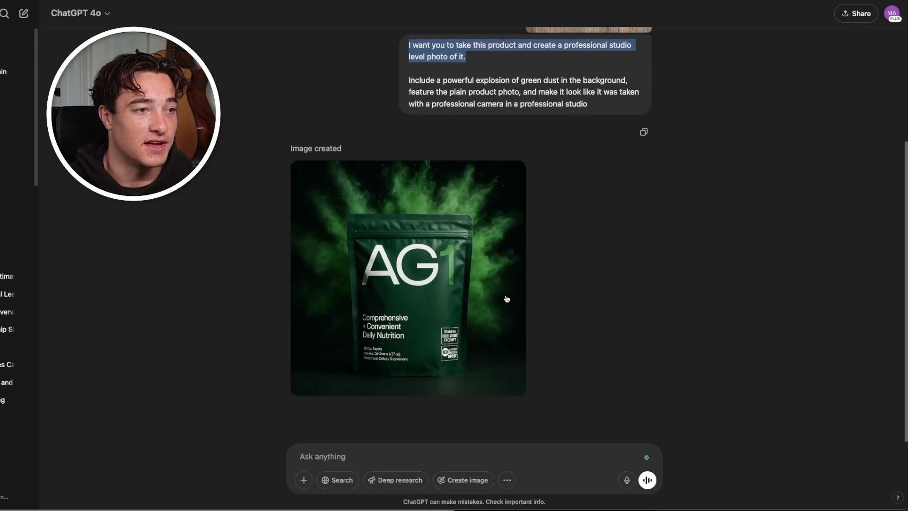
Open the AG1 pouch image with the green dust explosion full-screen.
click(463, 292)
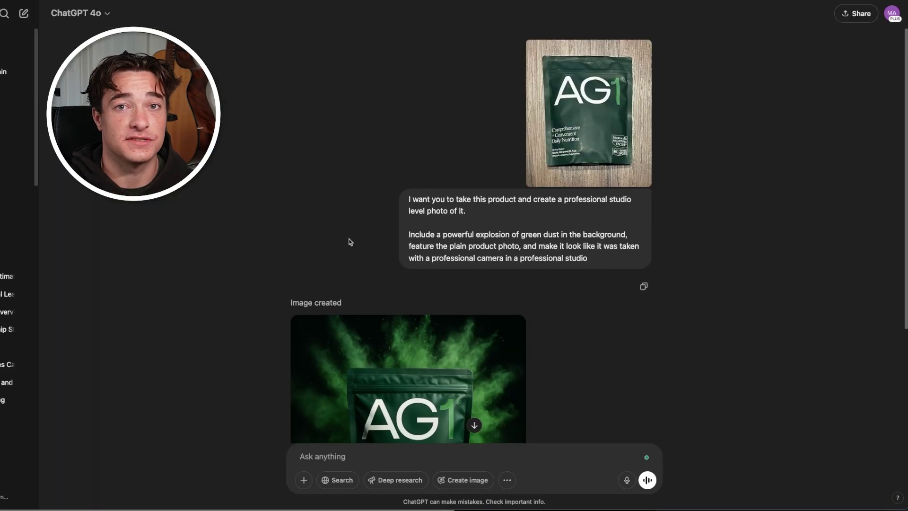
Highlight the jungle forest prompt and view the jungle AG1 image full-screen.
scroll(364, 241, down, 5)
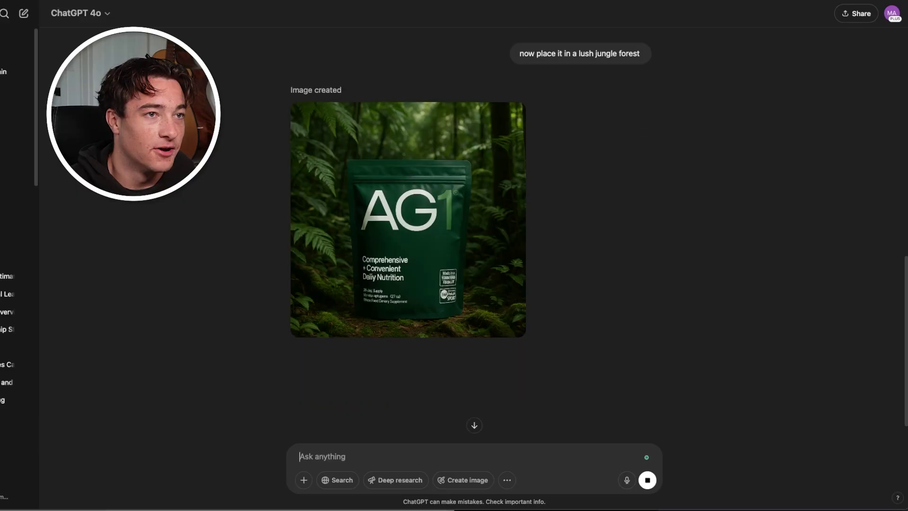
scroll(604, 113, up, 5)
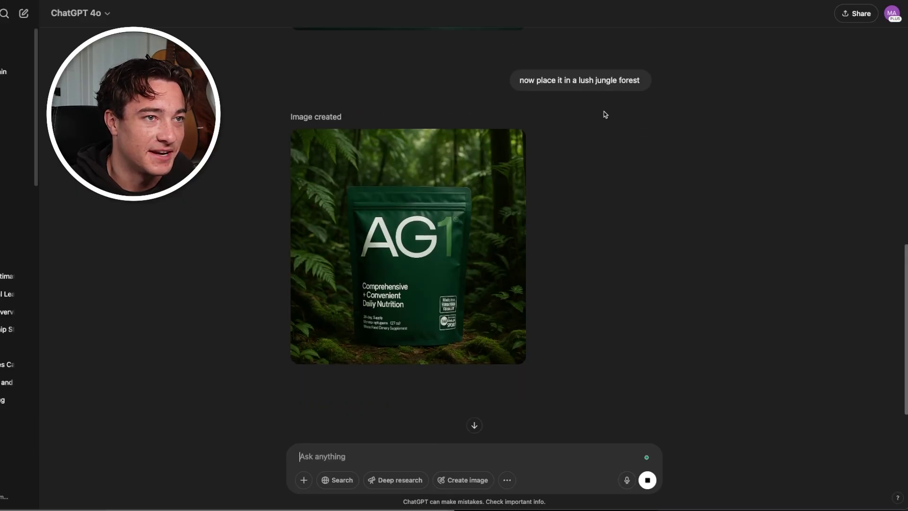
triple_click(565, 249)
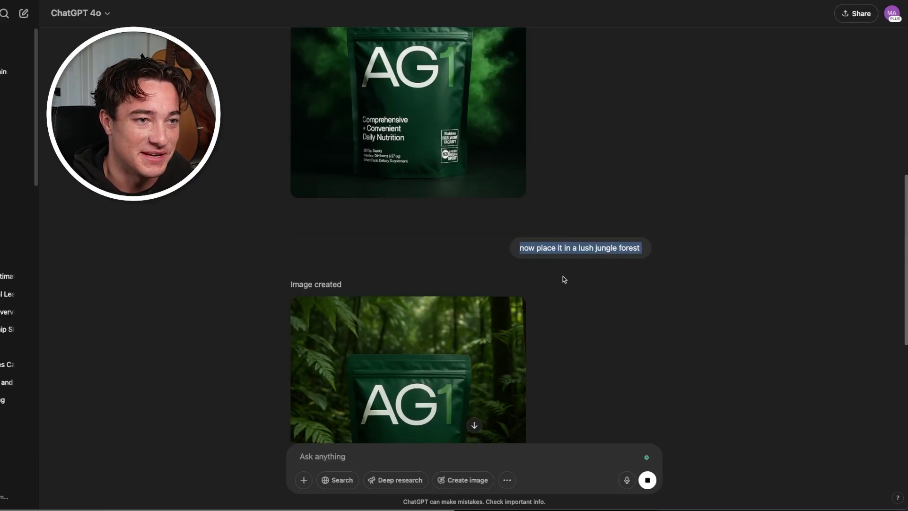
scroll(563, 277, down, 5)
click(391, 292)
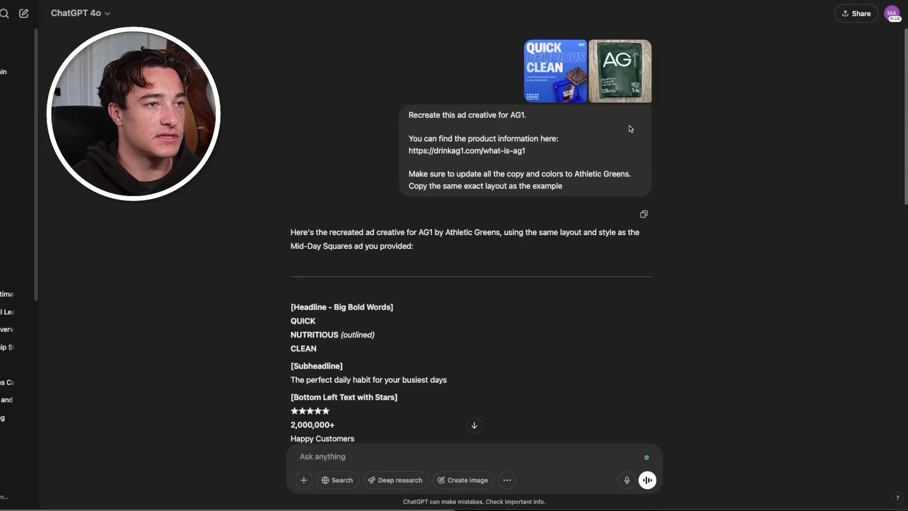
Highlight the 'Recreate this ad creative for AG1' request and its product-information link line.
triple_click(481, 113)
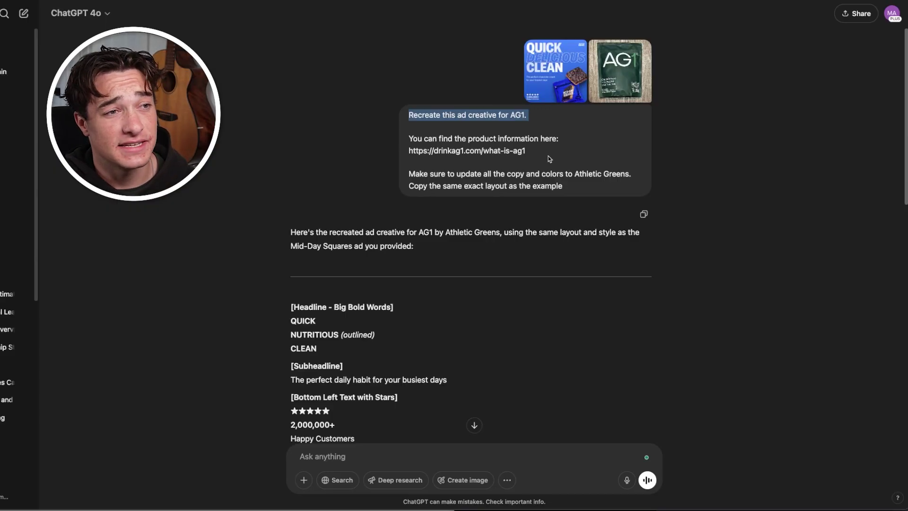
drag(528, 151, 410, 151)
click(377, 181)
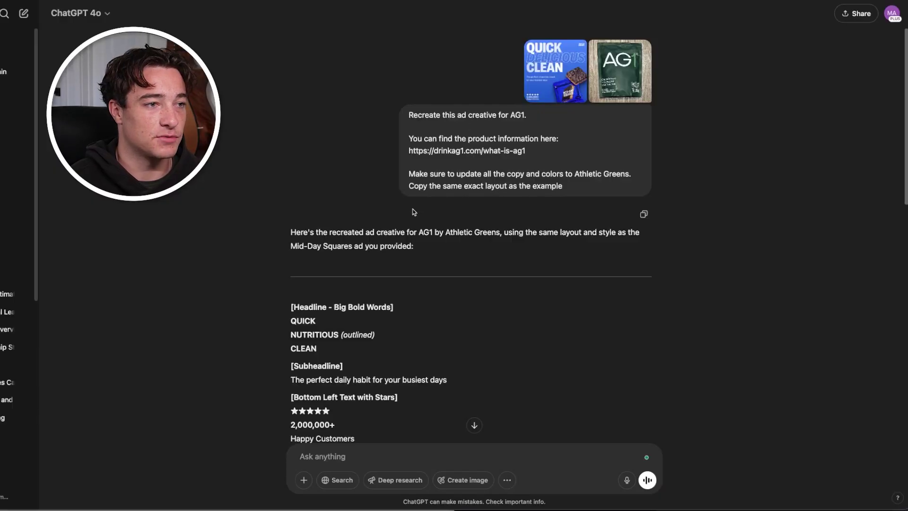
Highlight the subheadline line of the 'QUICK NUTRITIOUS CLEAN' ad copy.
scroll(413, 213, down, 5)
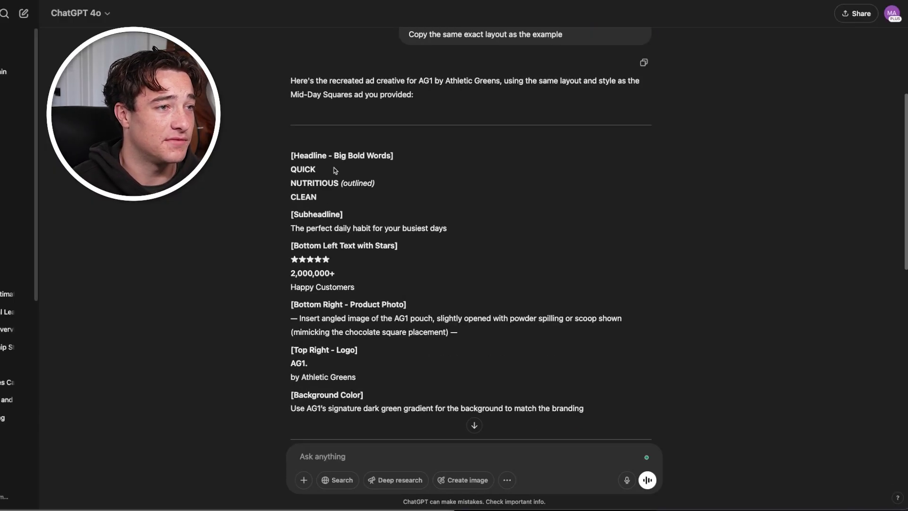
drag(331, 209, 290, 168)
scroll(352, 239, up, 1)
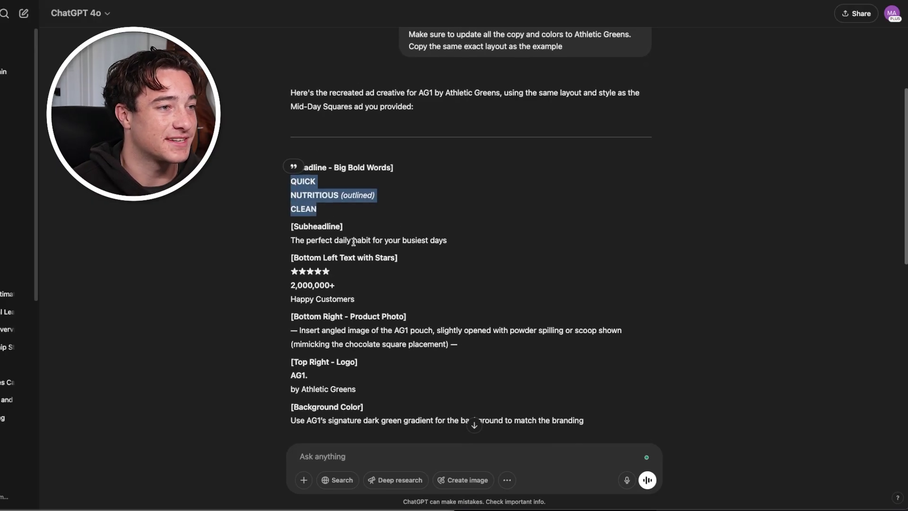
triple_click(349, 247)
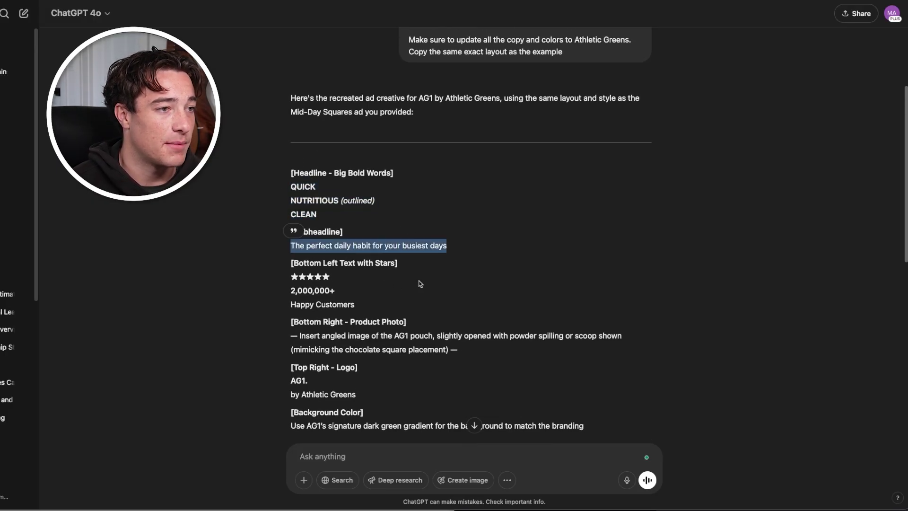
click(360, 294)
Scroll to the generated AG1 ad and open it full-screen.
scroll(344, 328, up, 1)
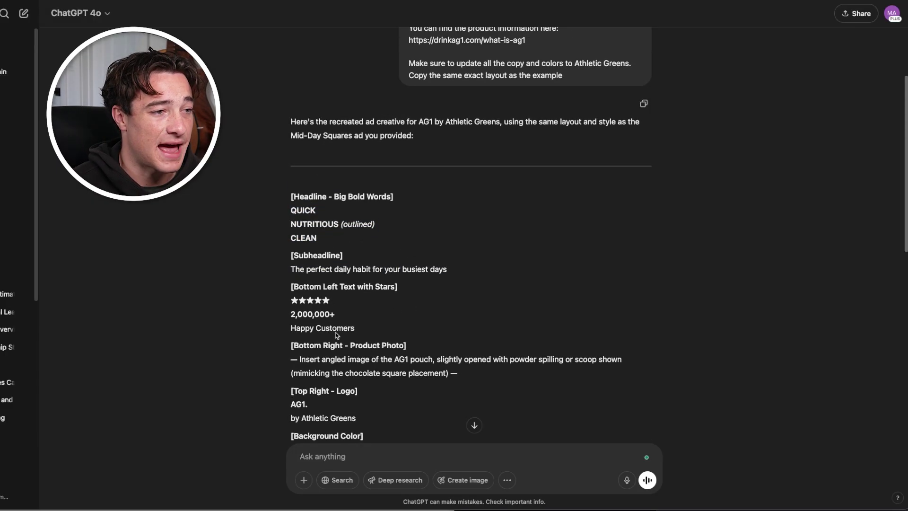
drag(456, 369, 269, 360)
scroll(376, 373, up, 2)
scroll(377, 377, down, 3)
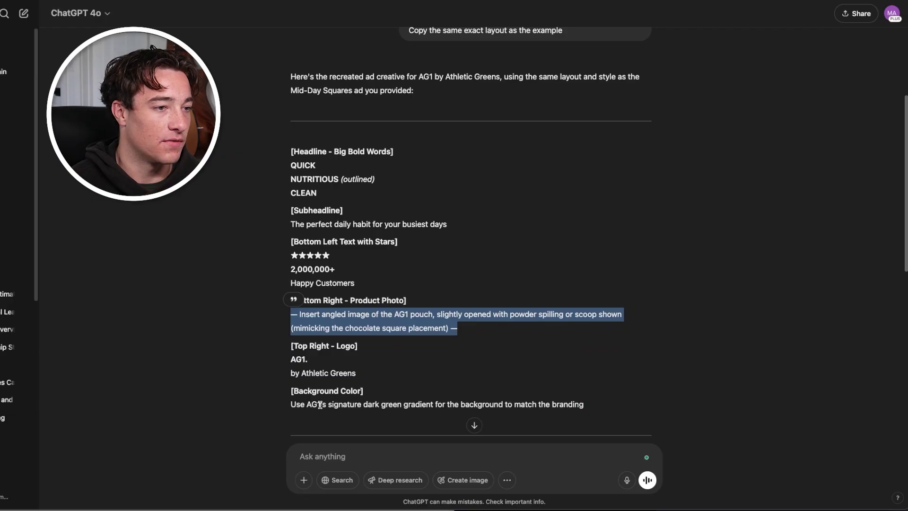
scroll(388, 395, up, 5)
scroll(519, 304, down, 8)
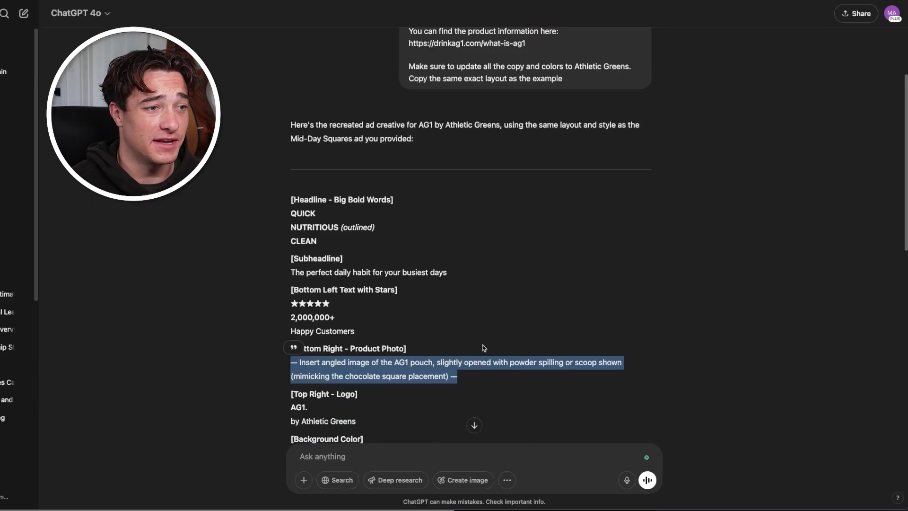
scroll(484, 348, up, 1)
scroll(483, 345, down, 2)
scroll(482, 345, up, 1)
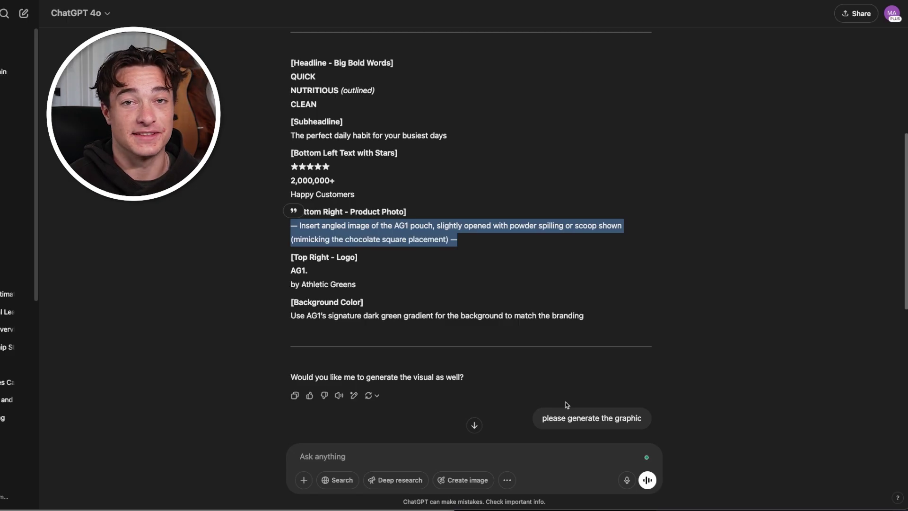
scroll(566, 405, down, 5)
click(473, 284)
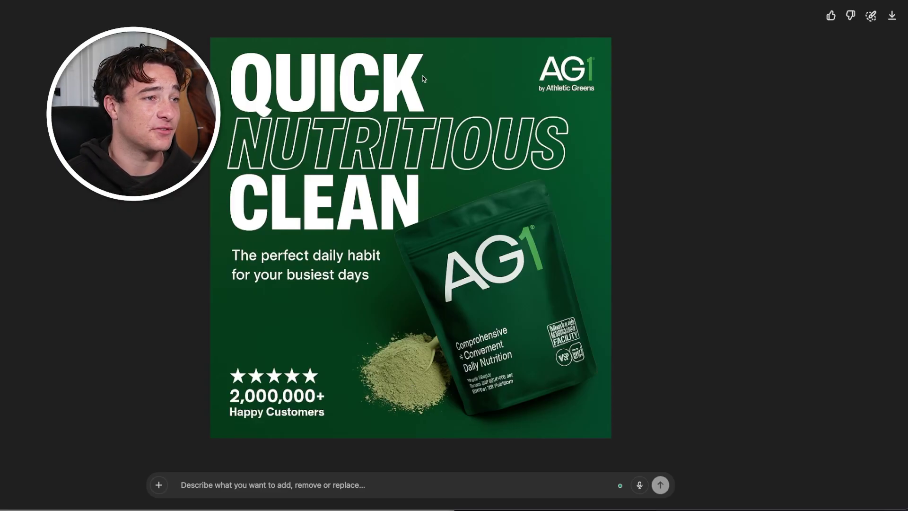
Close the full-screen ad and scroll through the AG1 ad-copy brief and graphic request.
key(Escape)
scroll(396, 296, up, 10)
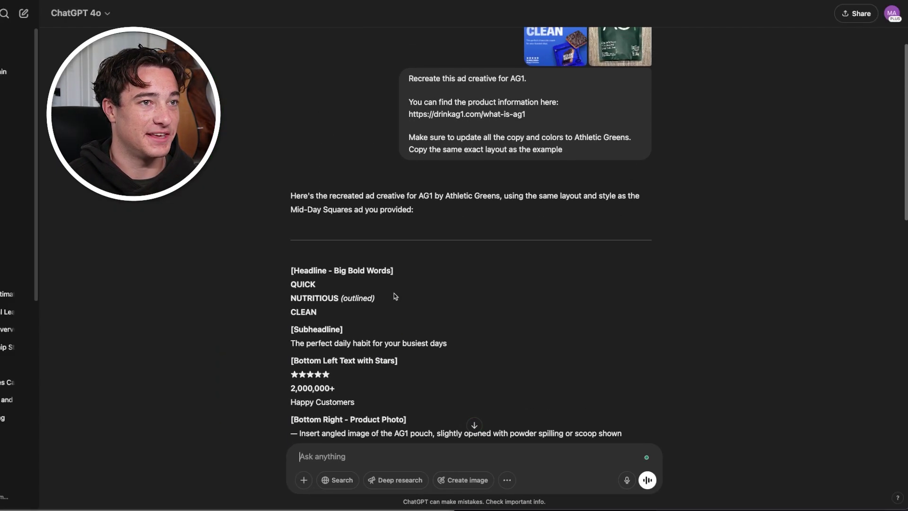
scroll(392, 301, down, 5)
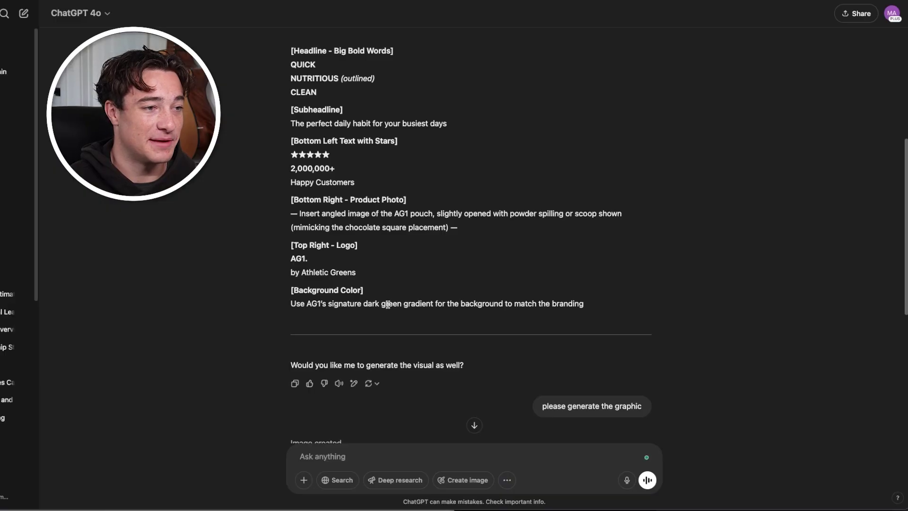
scroll(388, 304, down, 5)
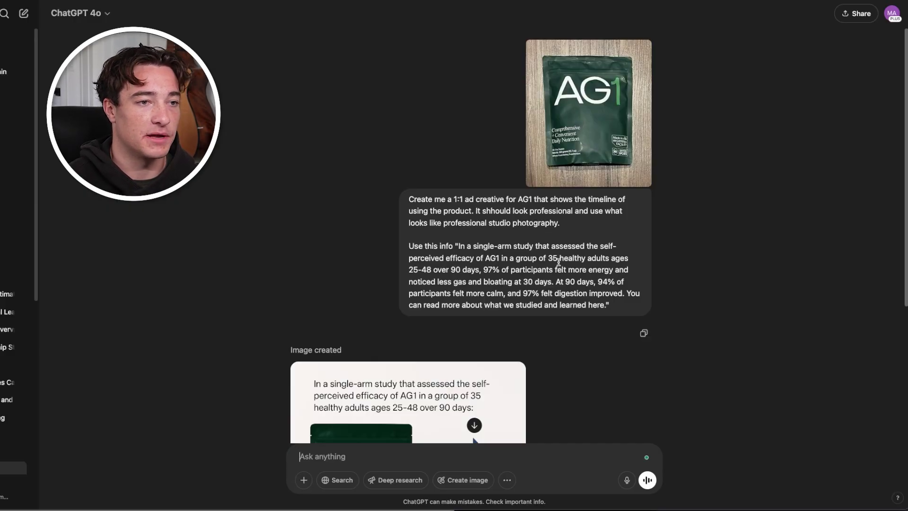
Open the 1:1 AG1 timeline ad with '30 DAYS' and '90 DAYS' results full-screen.
scroll(559, 261, down, 5)
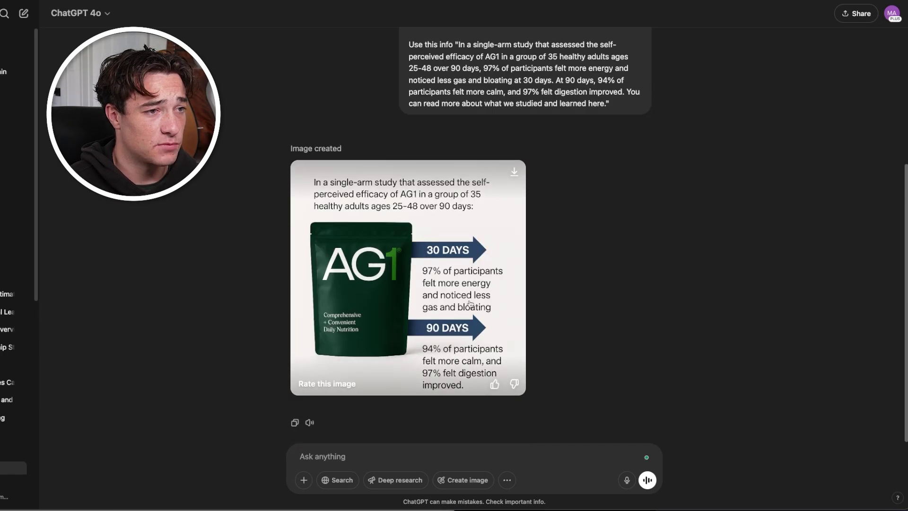
click(404, 308)
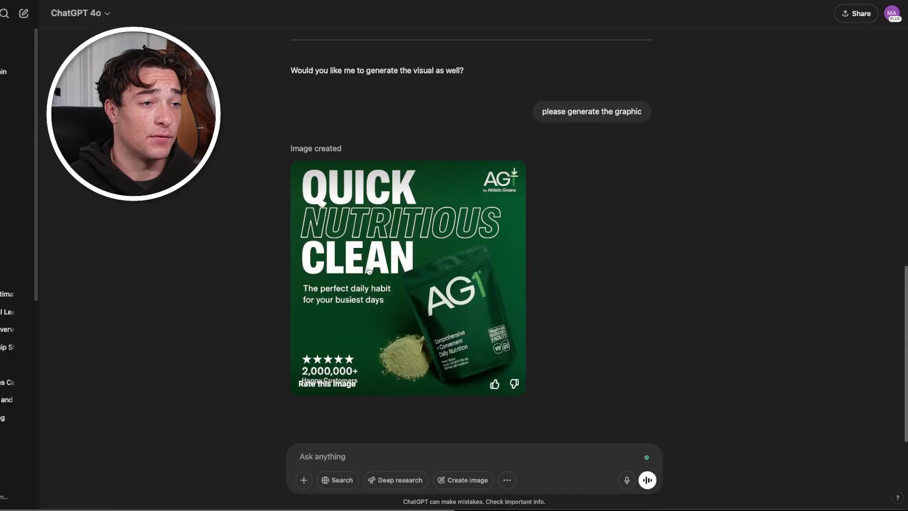
Open the generated AG1 image full-size in the image editor.
click(369, 271)
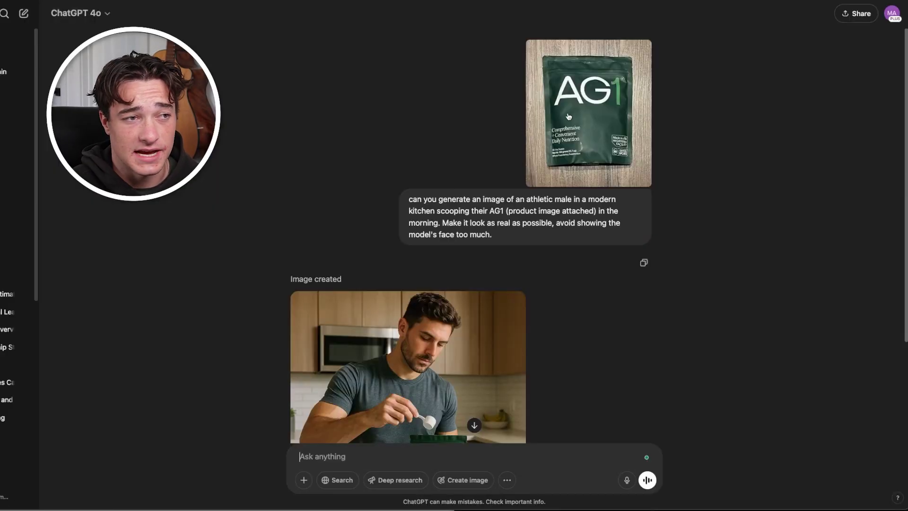
Highlight the kitchen prompt, then view and close the kitchen photo of a man scooping AG1.
drag(410, 199, 578, 233)
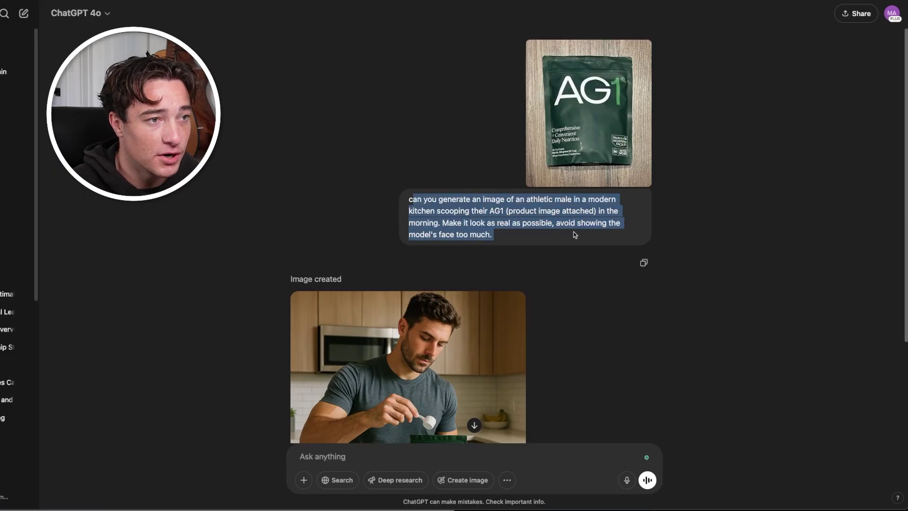
click(544, 225)
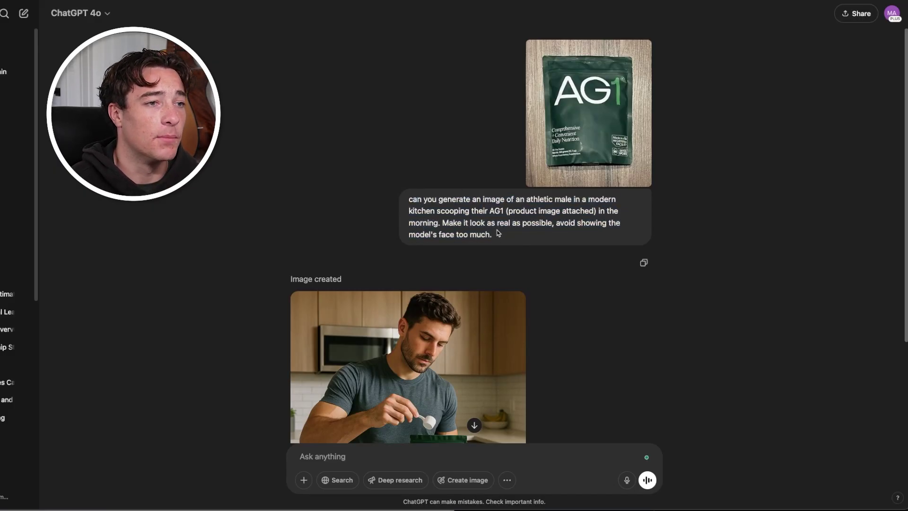
scroll(502, 236, down, 2)
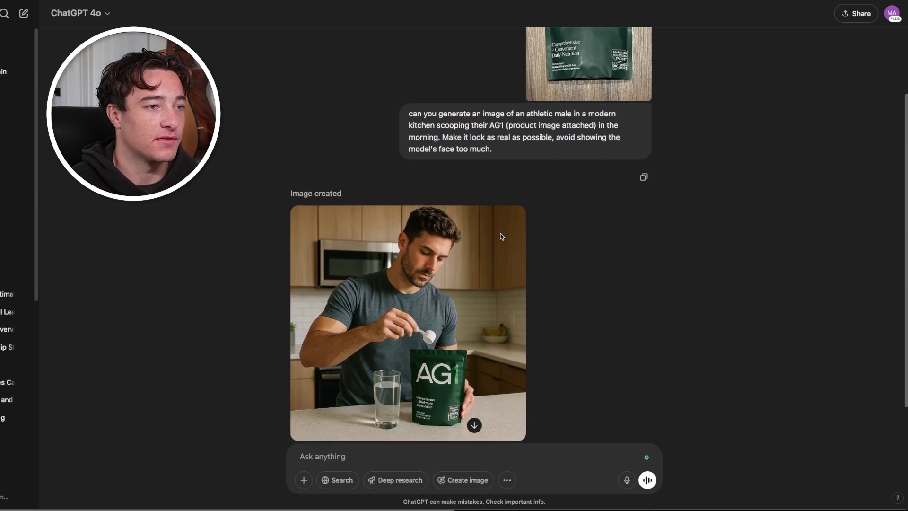
click(502, 237)
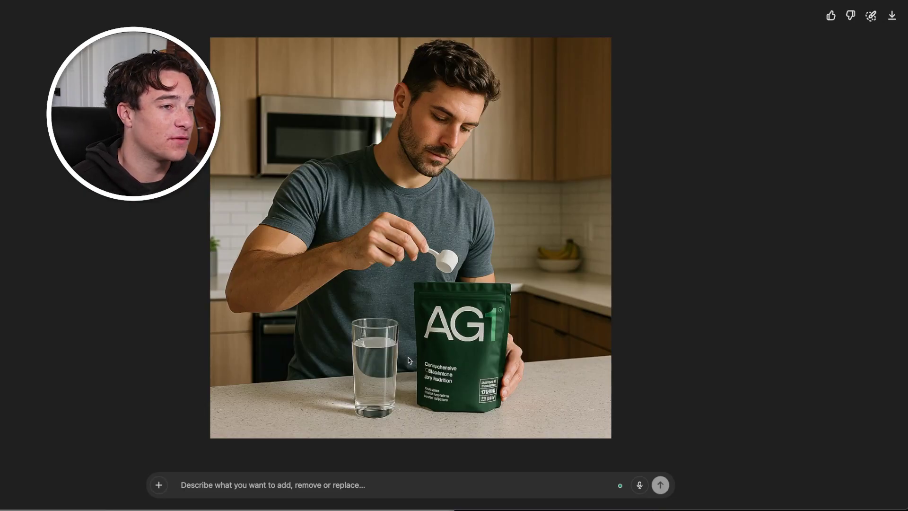
key(Escape)
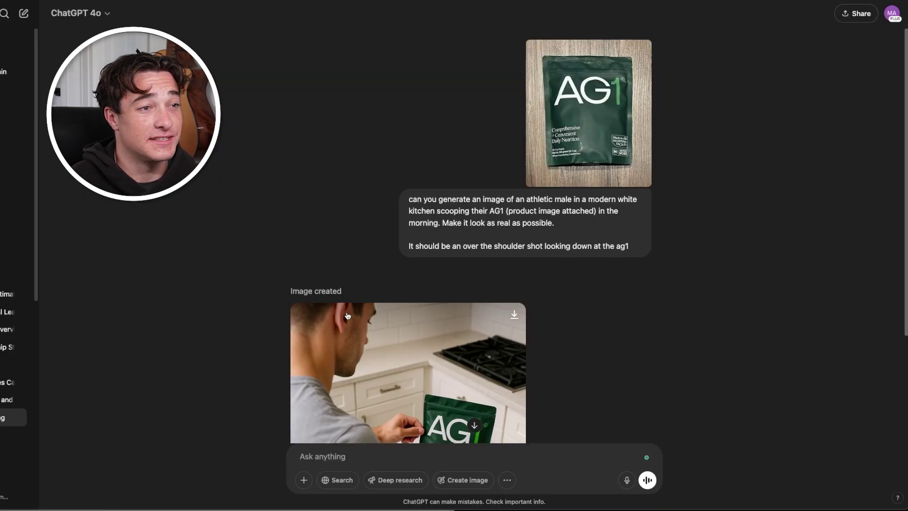
Highlight the white-kitchen prompt, then view and close the over-the-shoulder scooping photo.
drag(409, 200, 588, 223)
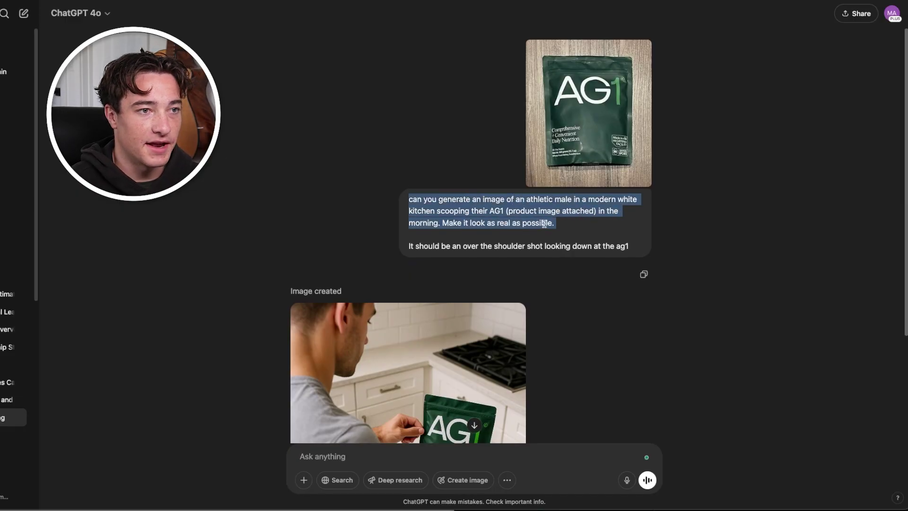
scroll(483, 245, down, 3)
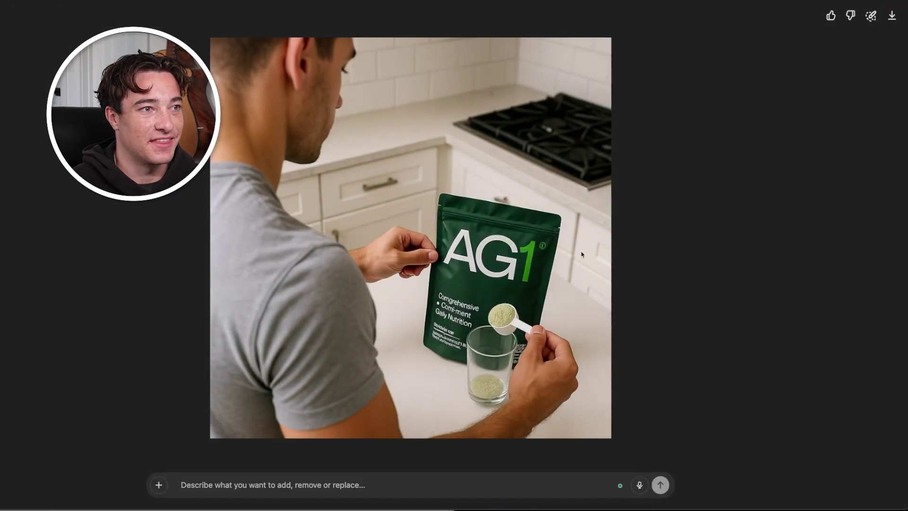
key(Escape)
scroll(477, 297, up, 3)
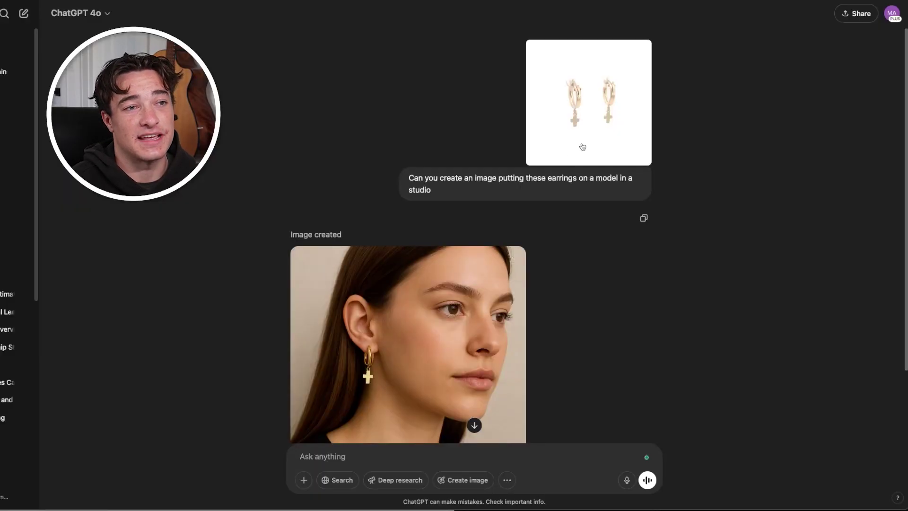
Preview the uploaded earrings photo, highlight the earrings-on-model prompt, then enlarge the generated model image.
click(582, 146)
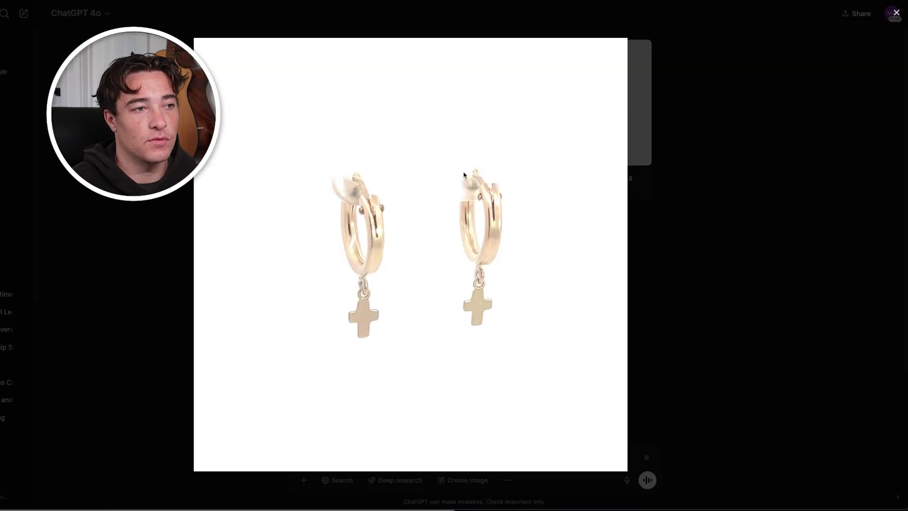
key(Escape)
drag(450, 192, 401, 166)
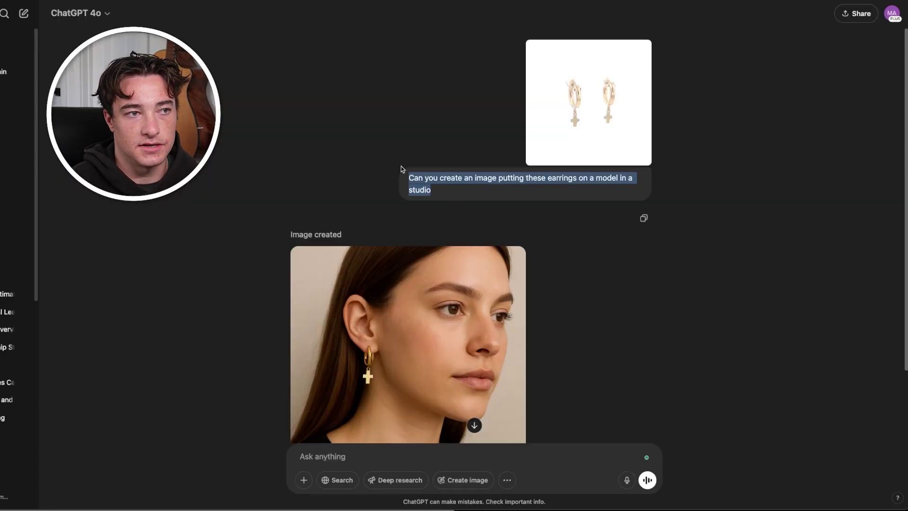
scroll(450, 284, down, 3)
click(456, 290)
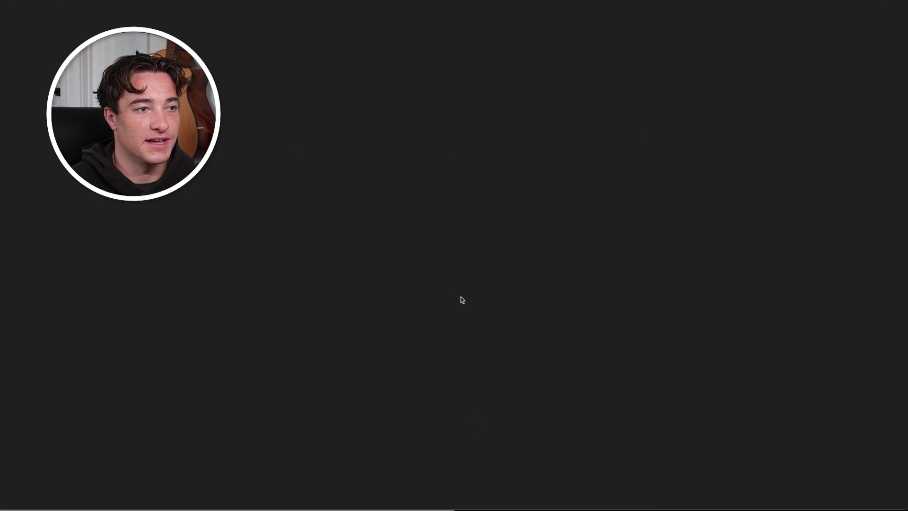